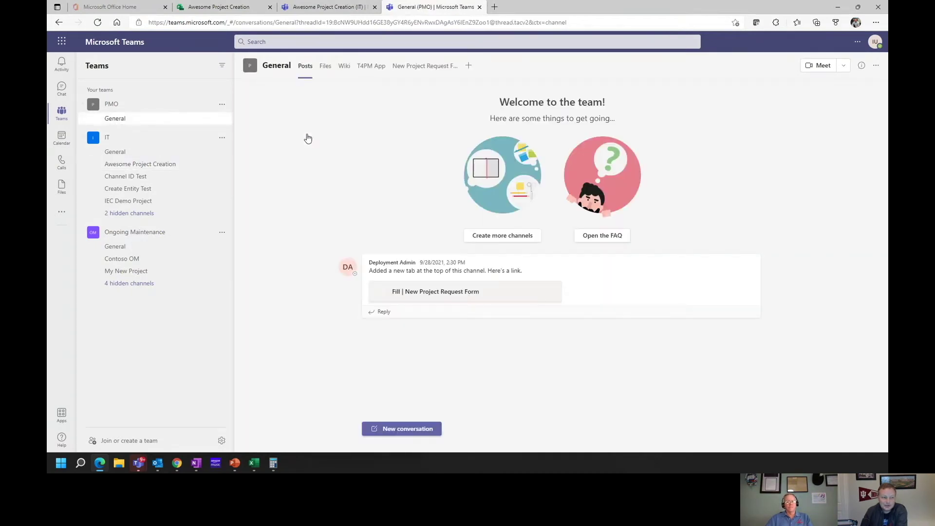
Open the T4PM App tab in the PMO General channel to list the Active Project Summaries.
left_click(375, 66)
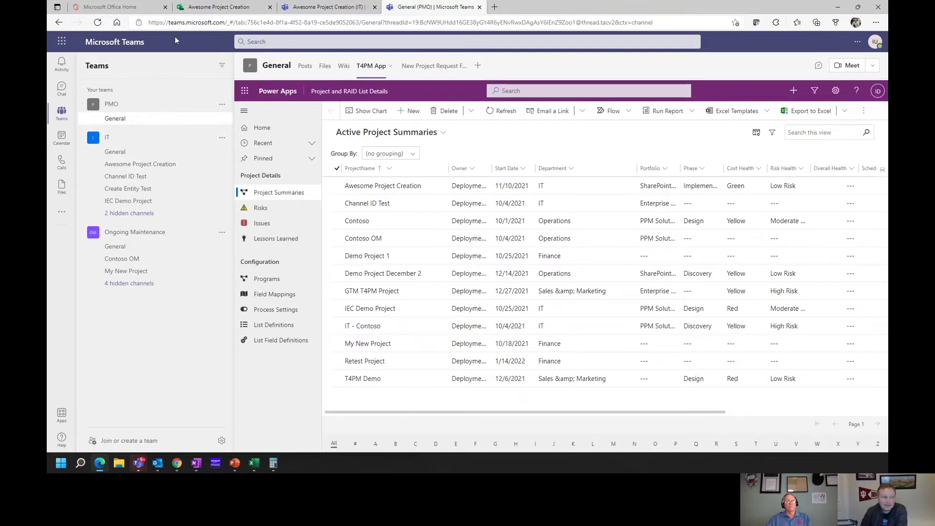
left_click(501, 110)
Check the Group By and Department (IT) choices without changing them, then show the seven active risks.
left_click(413, 154)
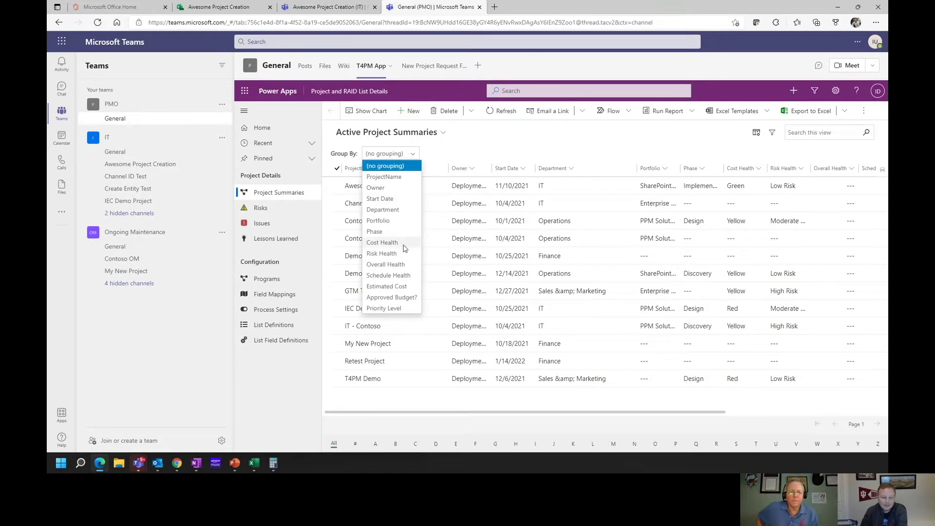
left_click(463, 153)
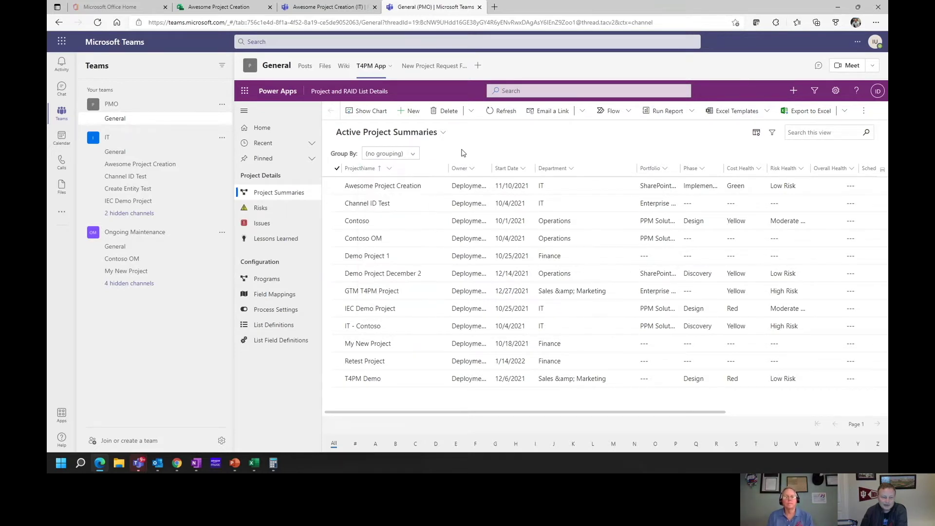
left_click(570, 185)
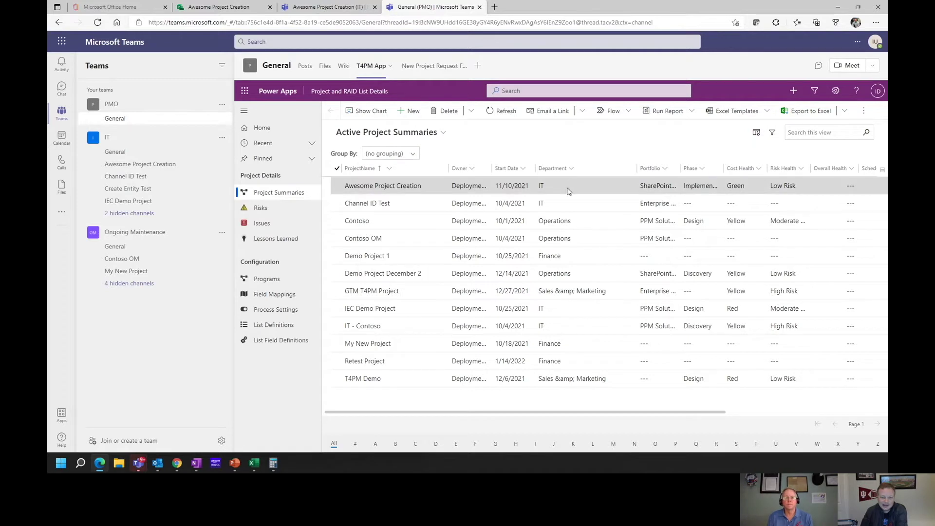
left_click(565, 188)
left_click(628, 187)
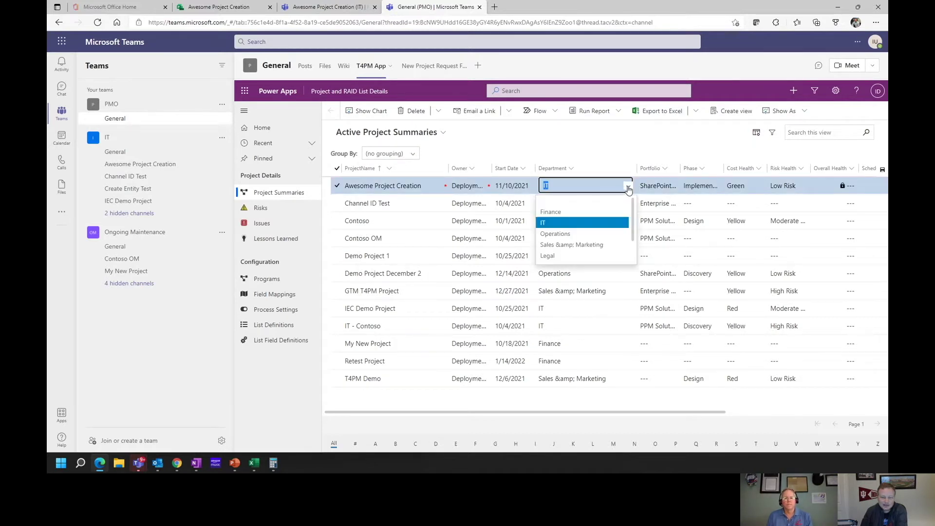
left_click(629, 188)
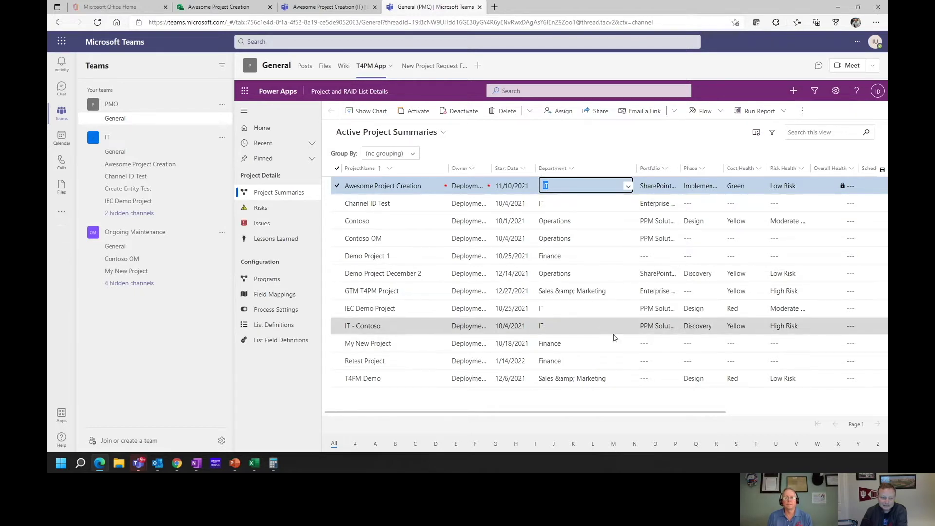
left_click(266, 213)
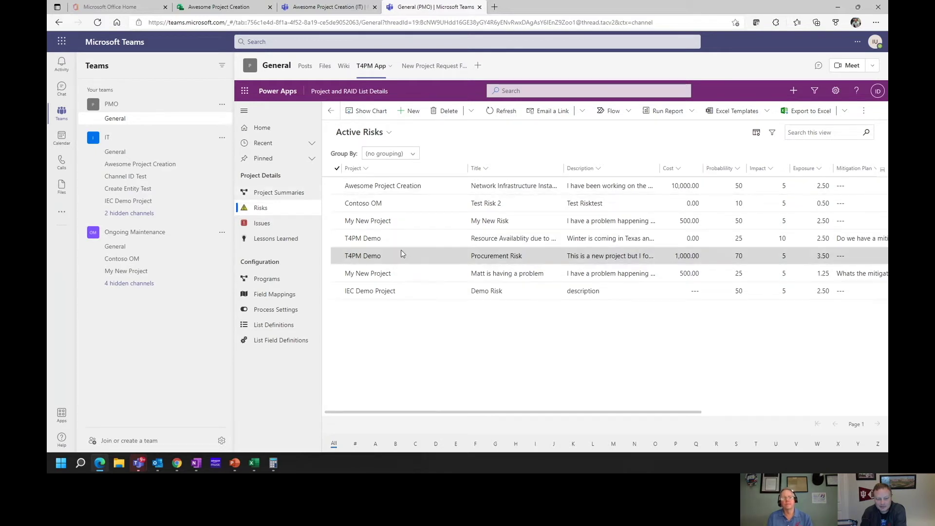
Inspect the Contoso OM, My New Project and Awesome Project Creation risk cells unchanged, then go to Issues.
left_click(610, 204)
left_click(608, 220)
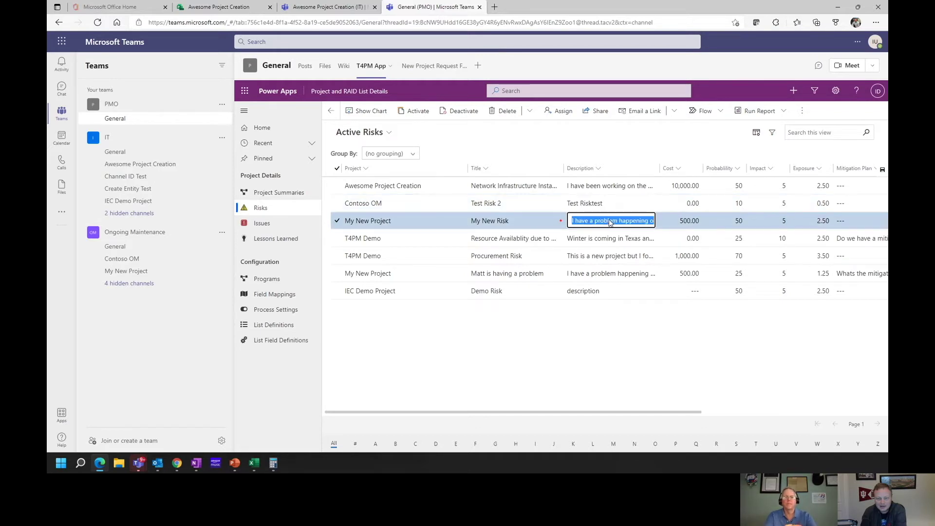
left_click(728, 187)
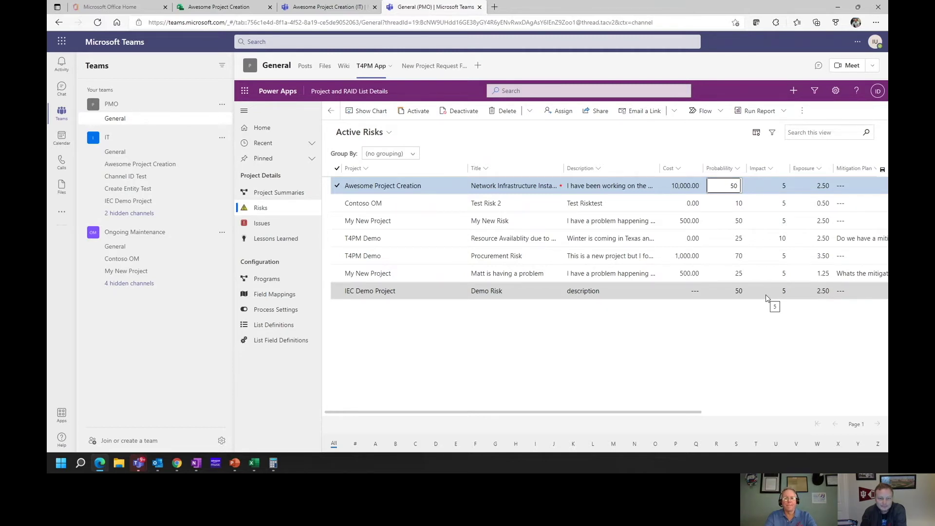
left_click(262, 223)
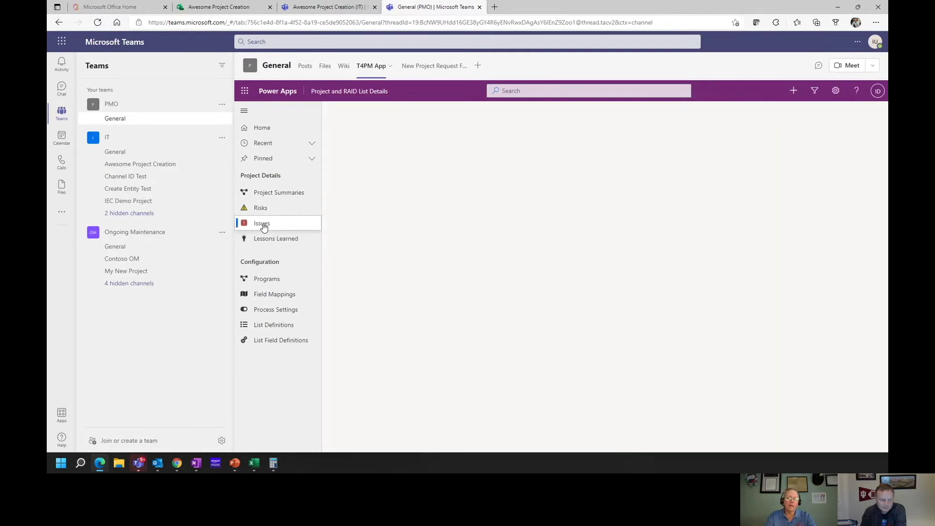
Look at the empty Lessons Learned list, then return to Issues showing its two Medium-priority issues.
left_click(263, 240)
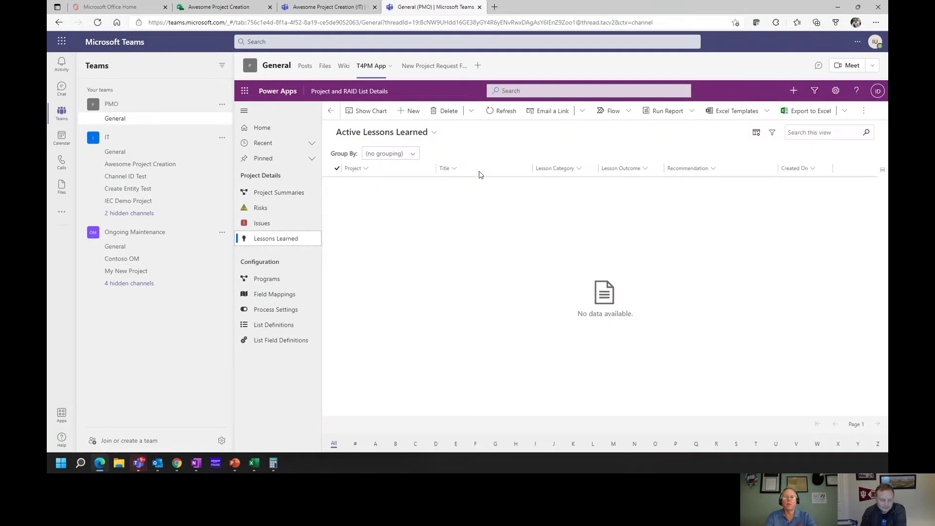
left_click(266, 224)
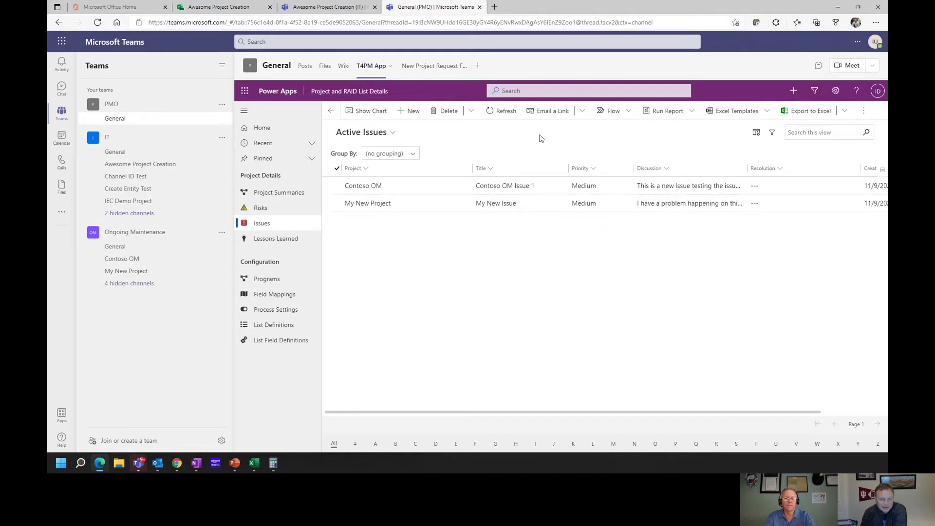
Scroll through the New Project Request Form, then go back to the T4PM App's twelve project summaries.
left_click(436, 67)
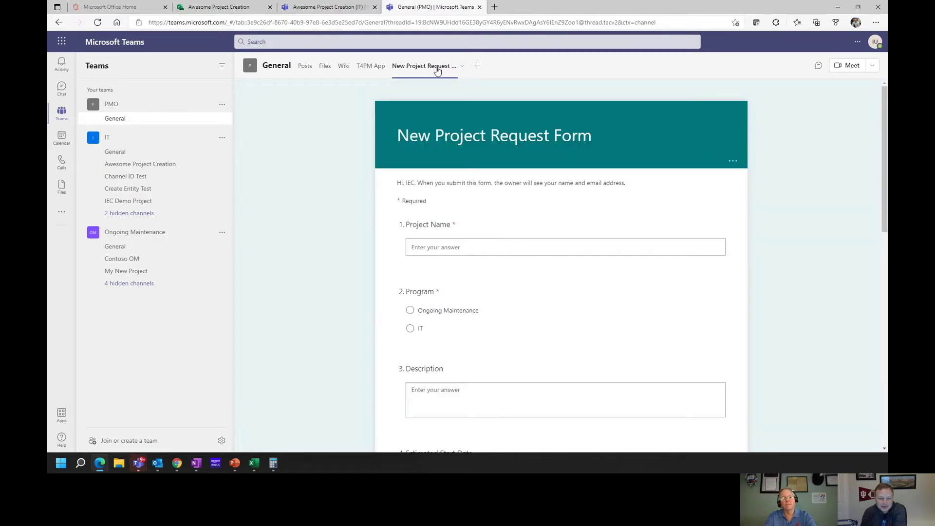
scroll(580, 140, "down", 5)
scroll(580, 140, "up", 2)
scroll(581, 140, "up", 3)
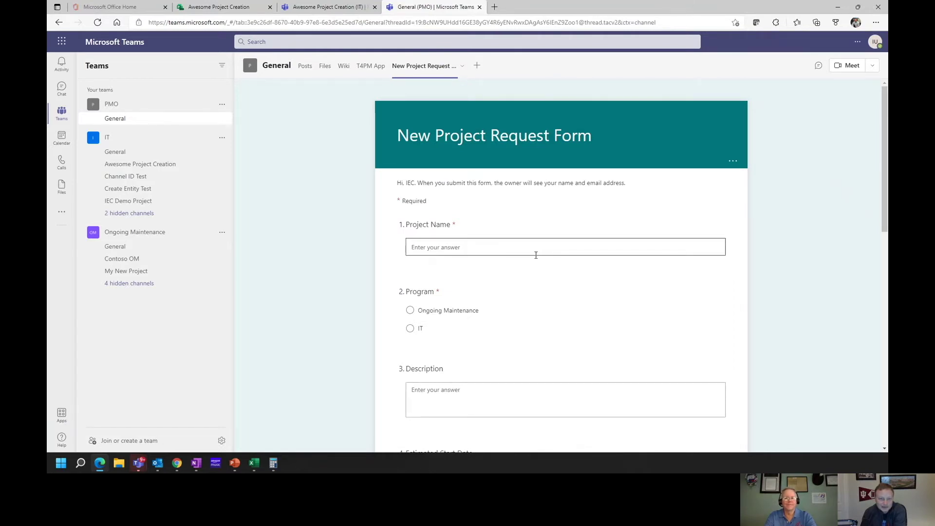
left_click(370, 66)
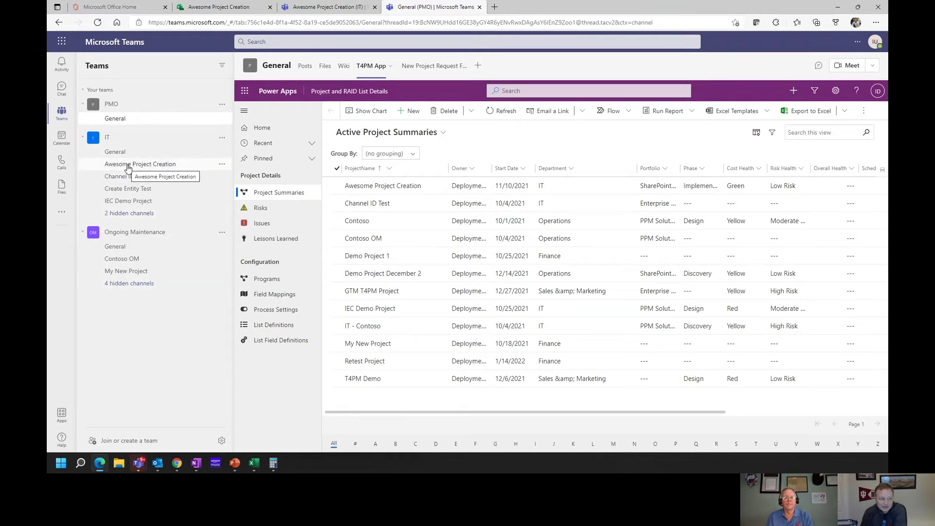
Go to the IT team's Awesome Project Creation channel and show its 13-row Project plan.
left_click(172, 165)
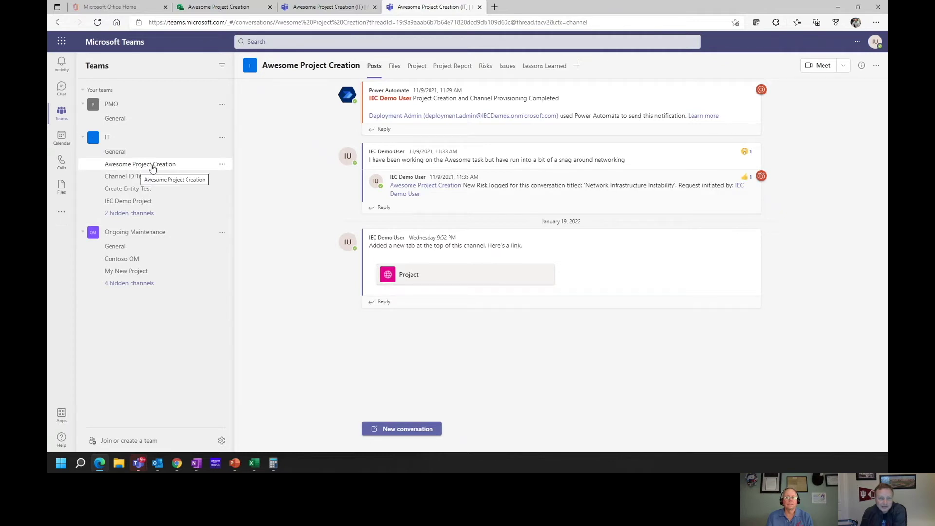
left_click(419, 69)
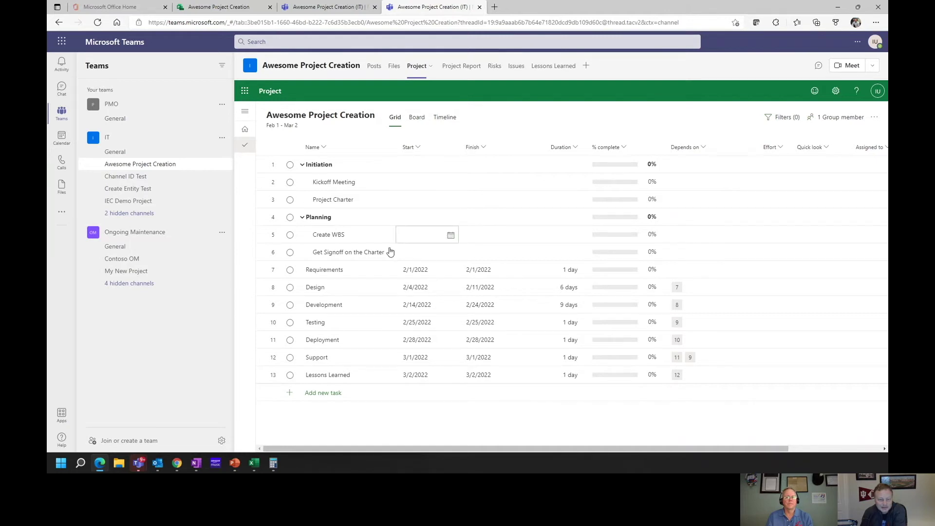
Insert 'Requirements Document Creation' above Design and make it a subtask of Requirements.
left_click(387, 288)
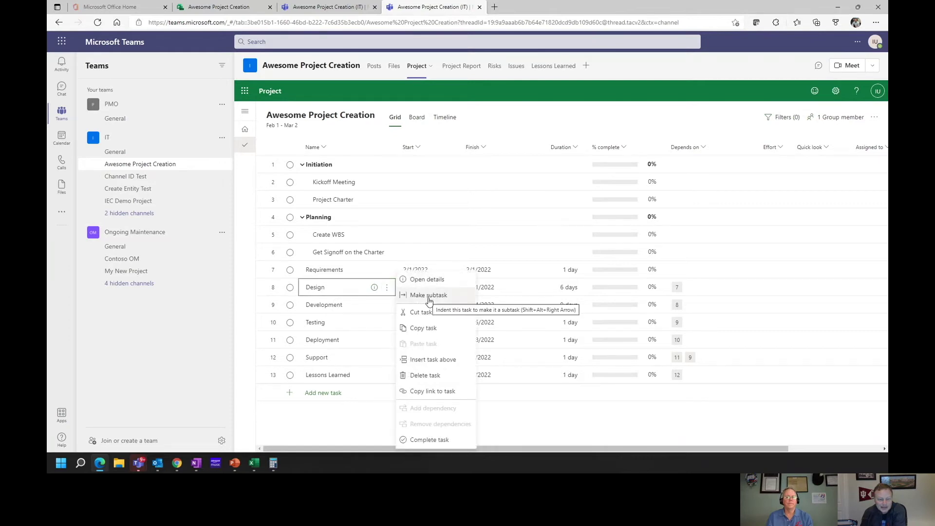
left_click(422, 359)
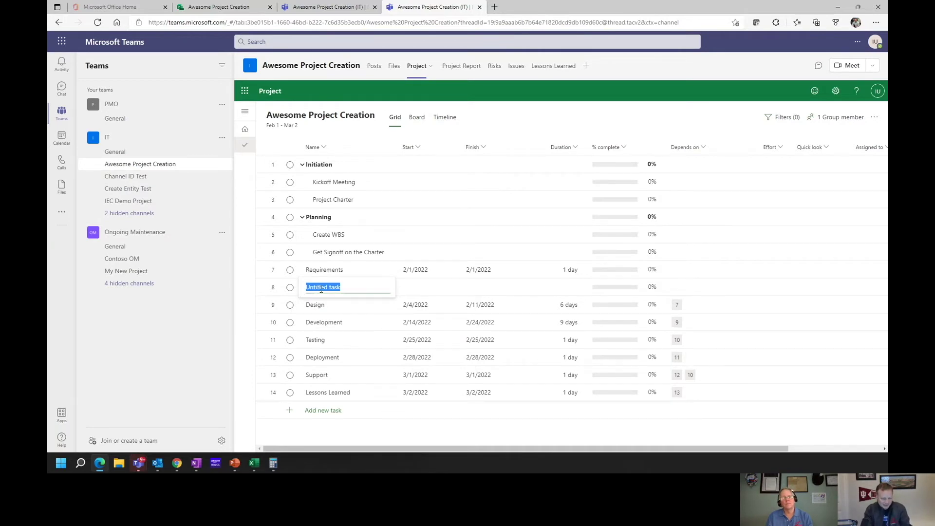
type("Requirements Document Creation")
key("Return")
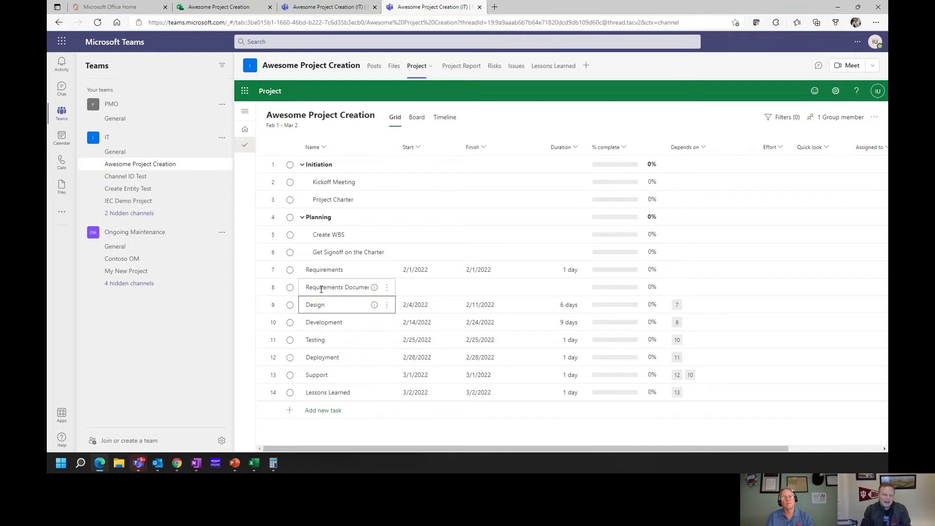
left_click(386, 287)
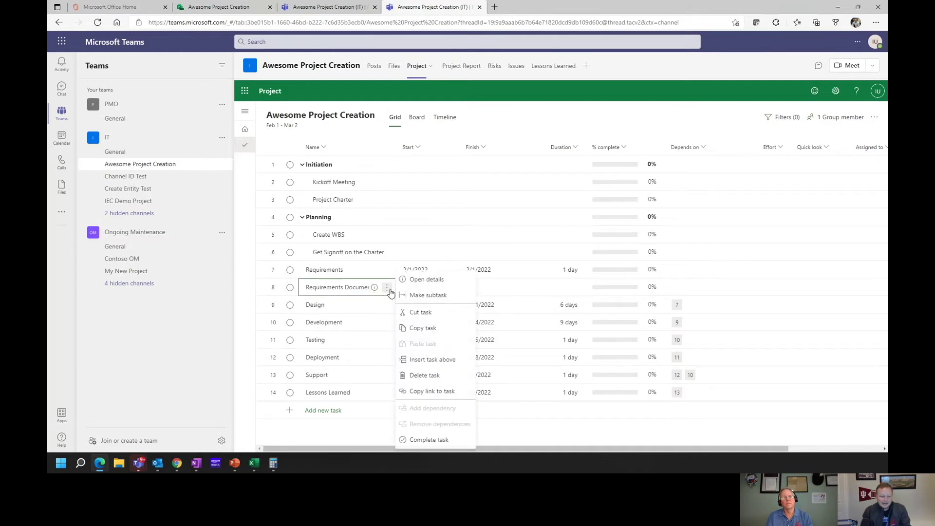
left_click(504, 298)
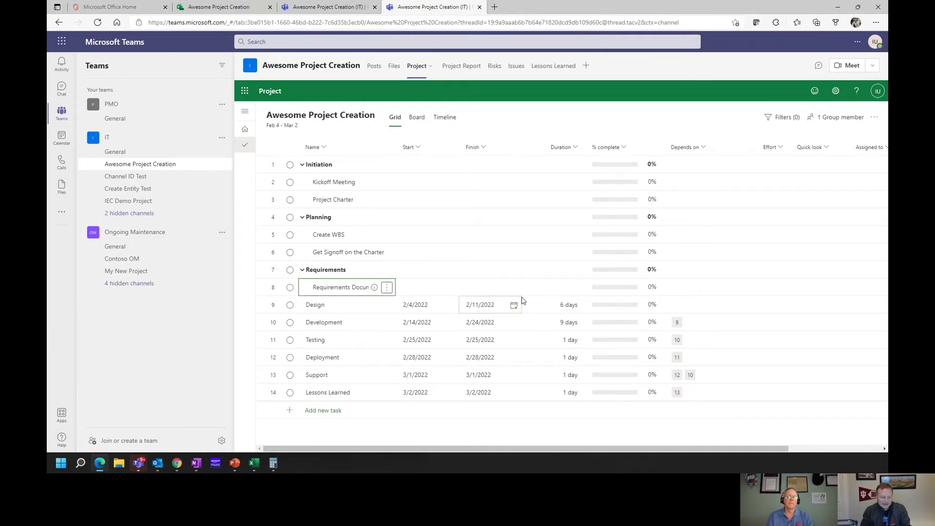
Set January 2022 starts: Requirements Document 1/25, Get Signoff 1/19, Create WBS 1/12, Project Charter 1/5, Kickoff Meeting 1/3.
left_click(450, 288)
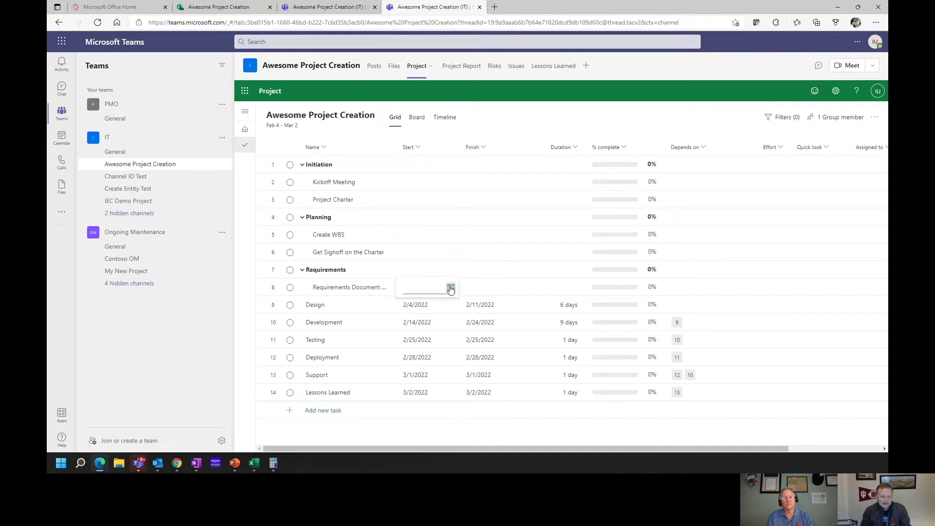
left_click(450, 288)
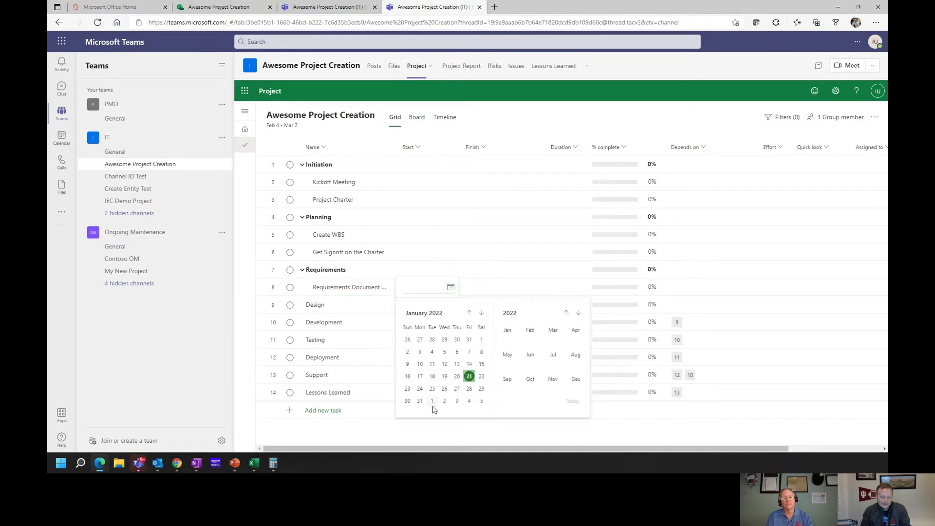
left_click(432, 388)
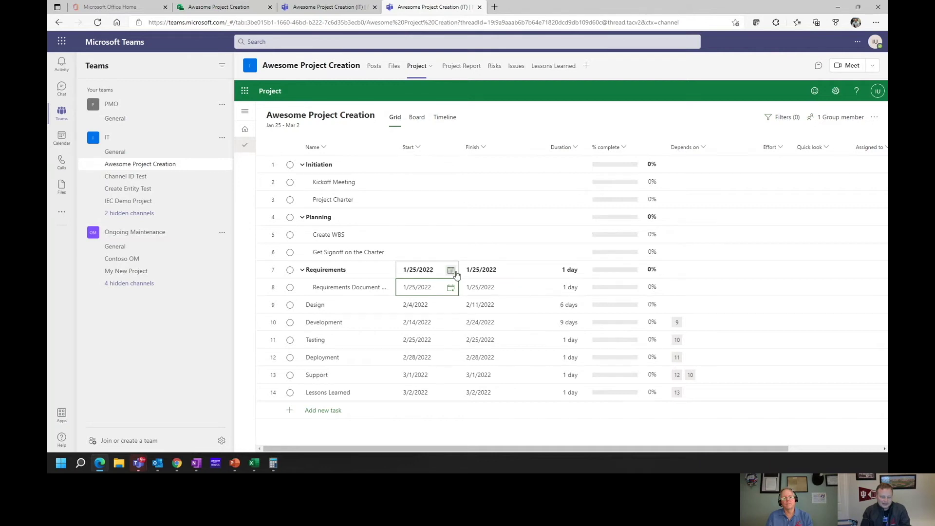
left_click(451, 253)
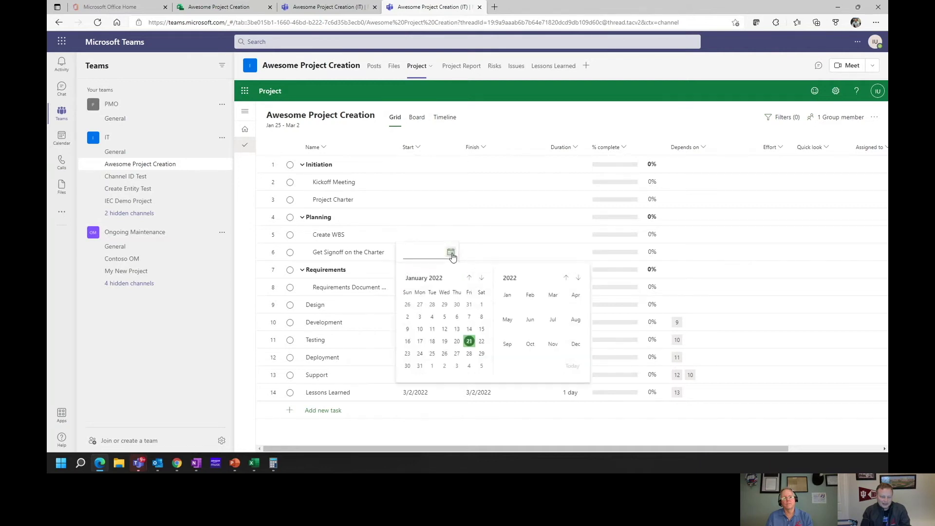
left_click(444, 341)
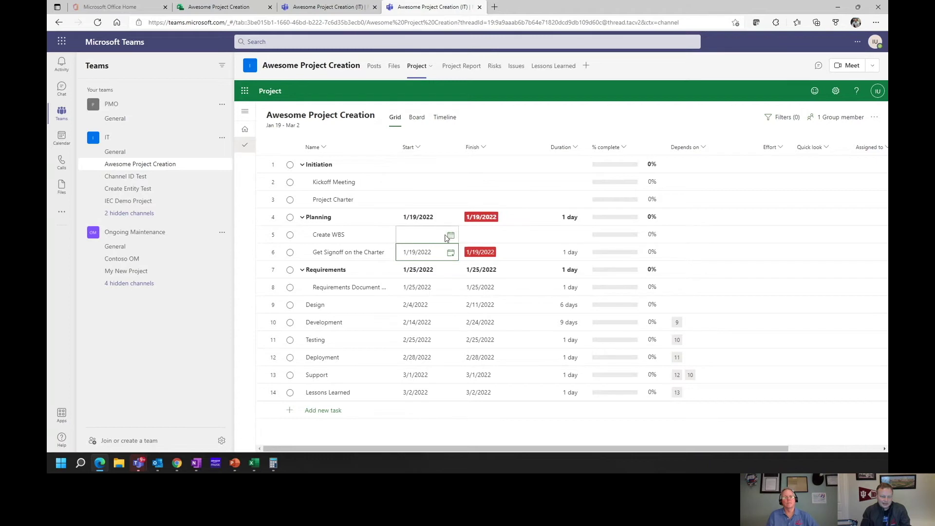
left_click(451, 235)
left_click(444, 311)
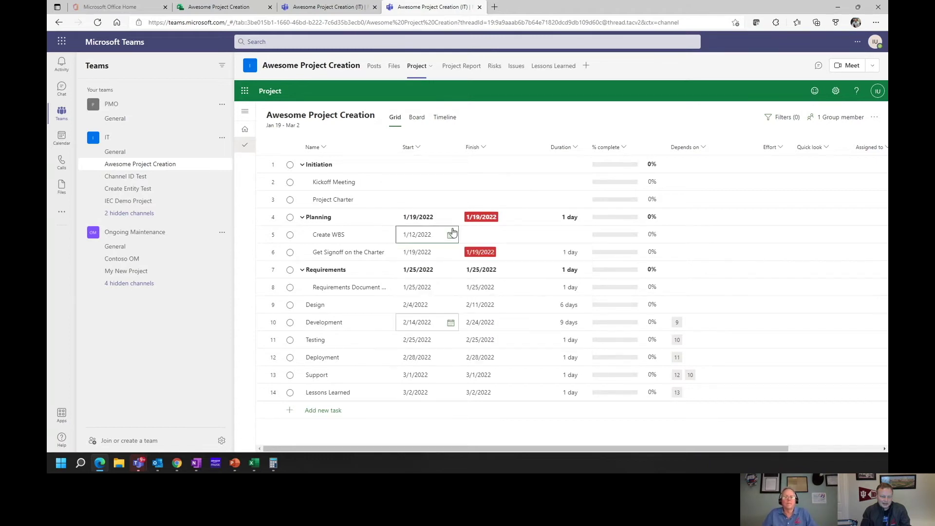
left_click(450, 201)
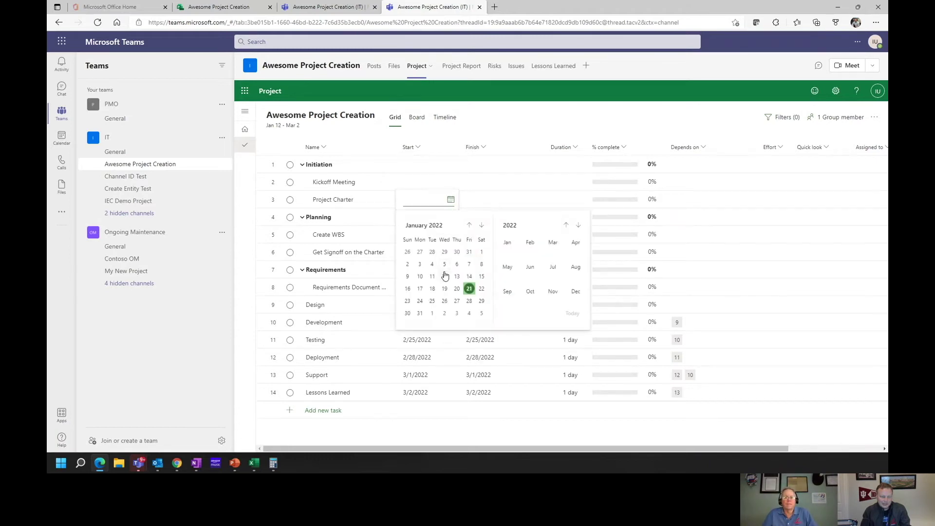
left_click(445, 264)
left_click(451, 181)
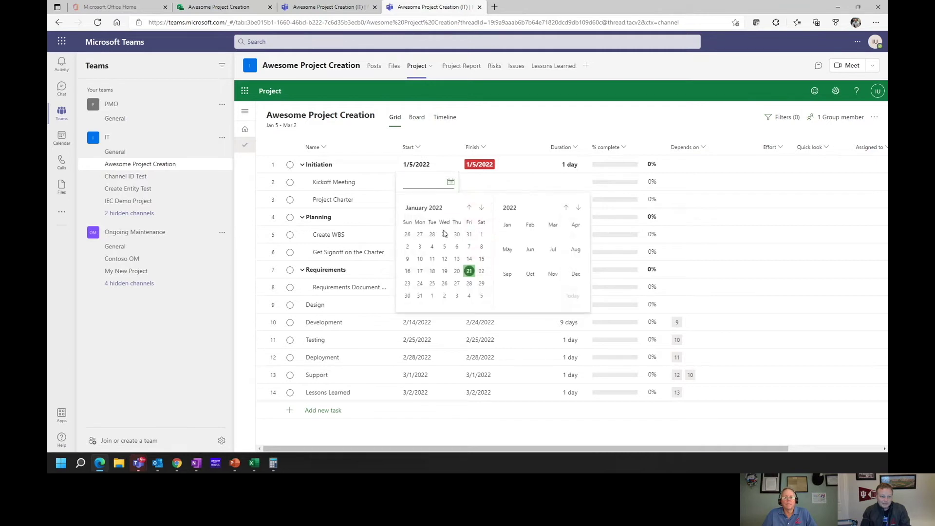
left_click(420, 246)
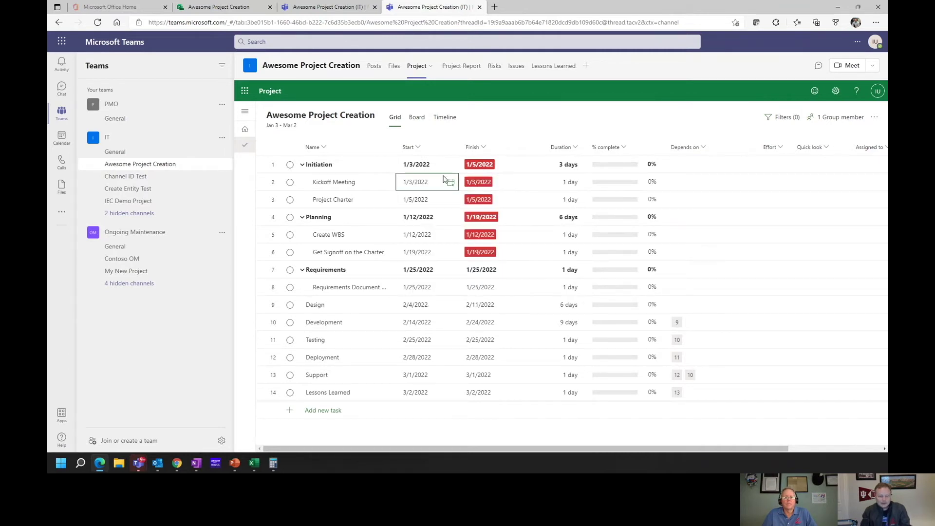